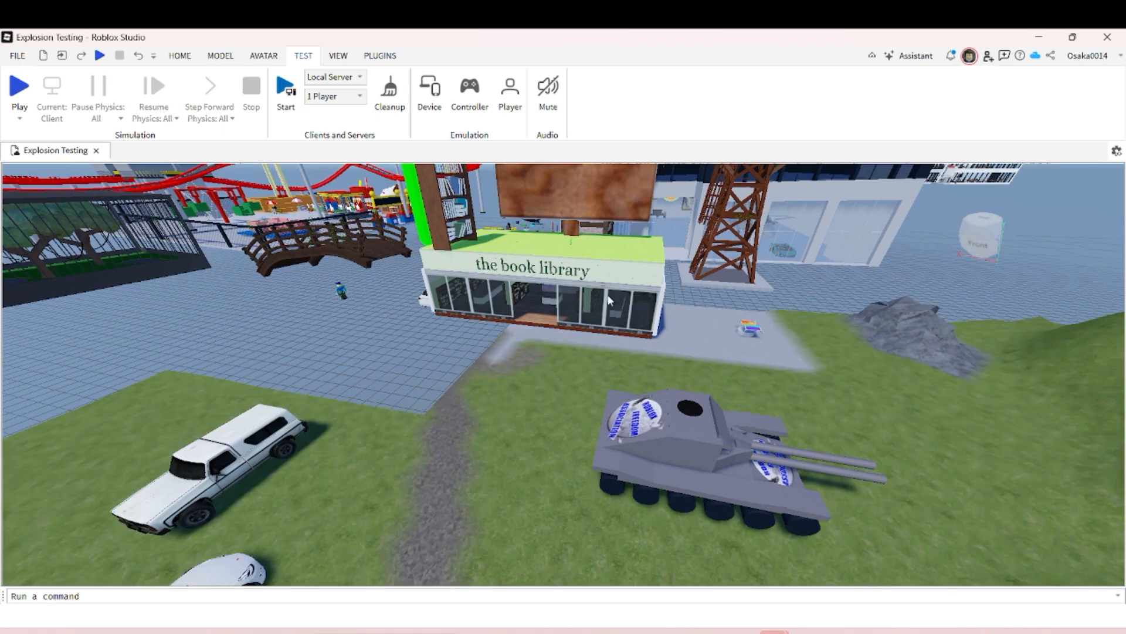
Show the Explorer for the place, and close it again
{"action": "right_click_drag", "start_coordinate": [608, 301], "coordinate": [628, 269]}
{"action": "right_click_drag", "start_coordinate": [607, 312], "coordinate": [604, 301]}
{"action": "left_click", "coordinate": [345, 58]}
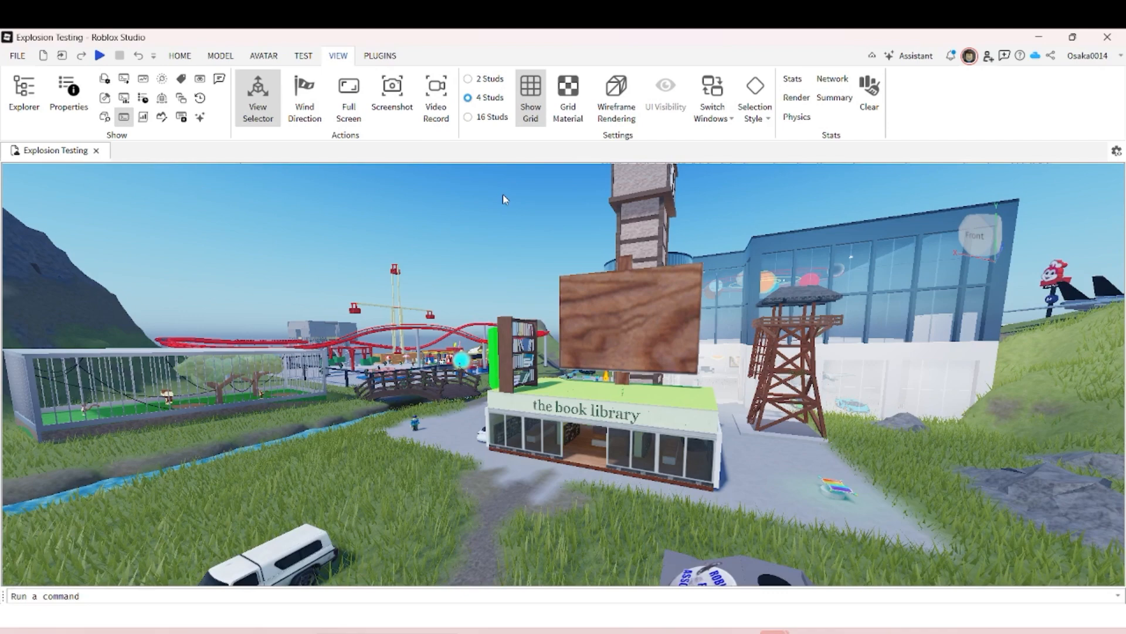
{"action": "scroll", "coordinate": [498, 197], "scroll_direction": "up", "scroll_amount": 2}
{"action": "right_click_drag", "start_coordinate": [495, 200], "coordinate": [505, 200]}
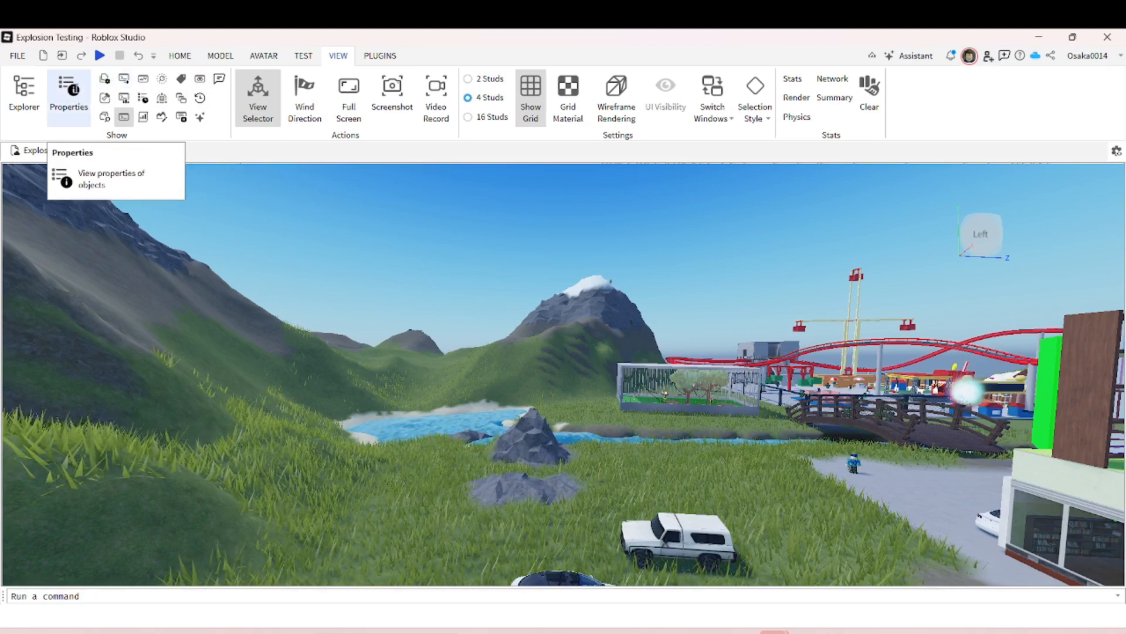
{"action": "left_click", "coordinate": [30, 96]}
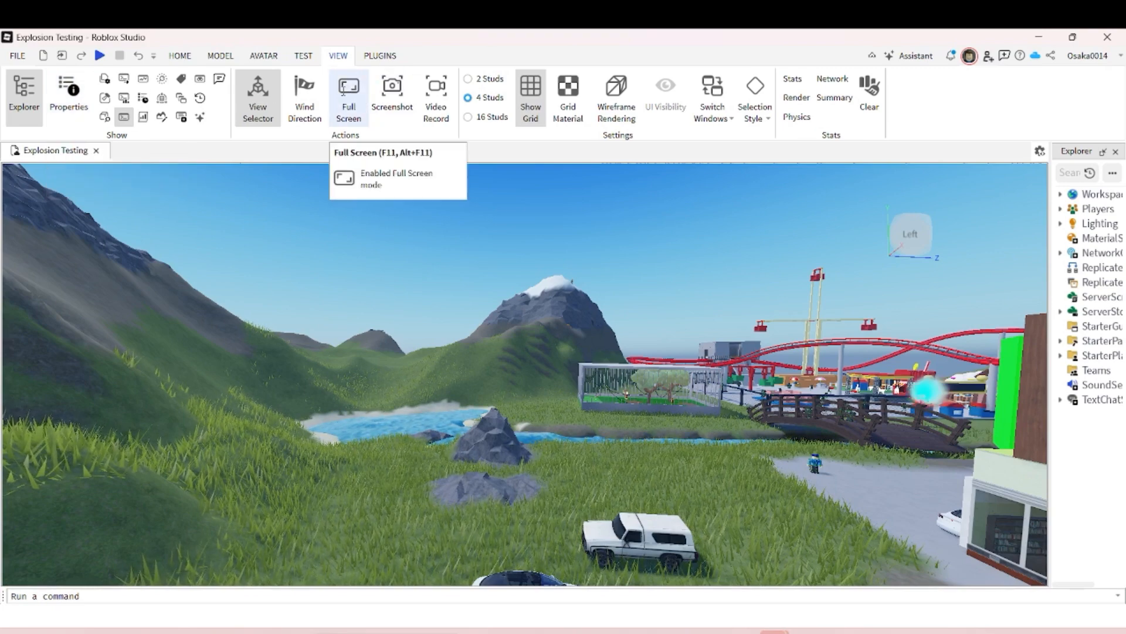
{"action": "left_click", "coordinate": [343, 89]}
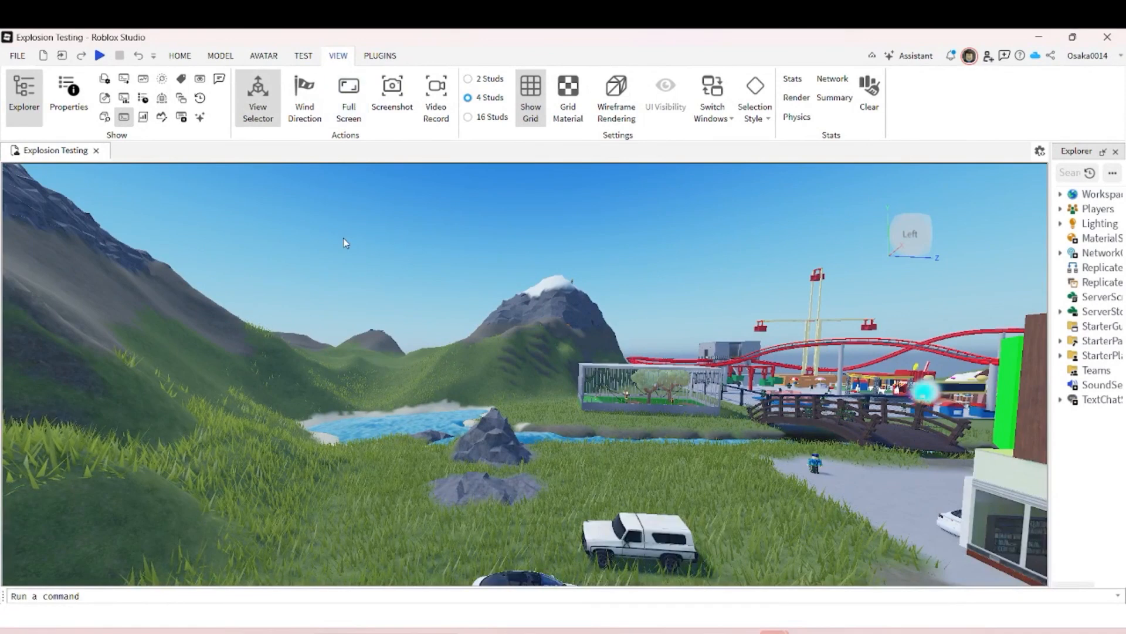
{"action": "left_click", "coordinate": [1115, 152]}
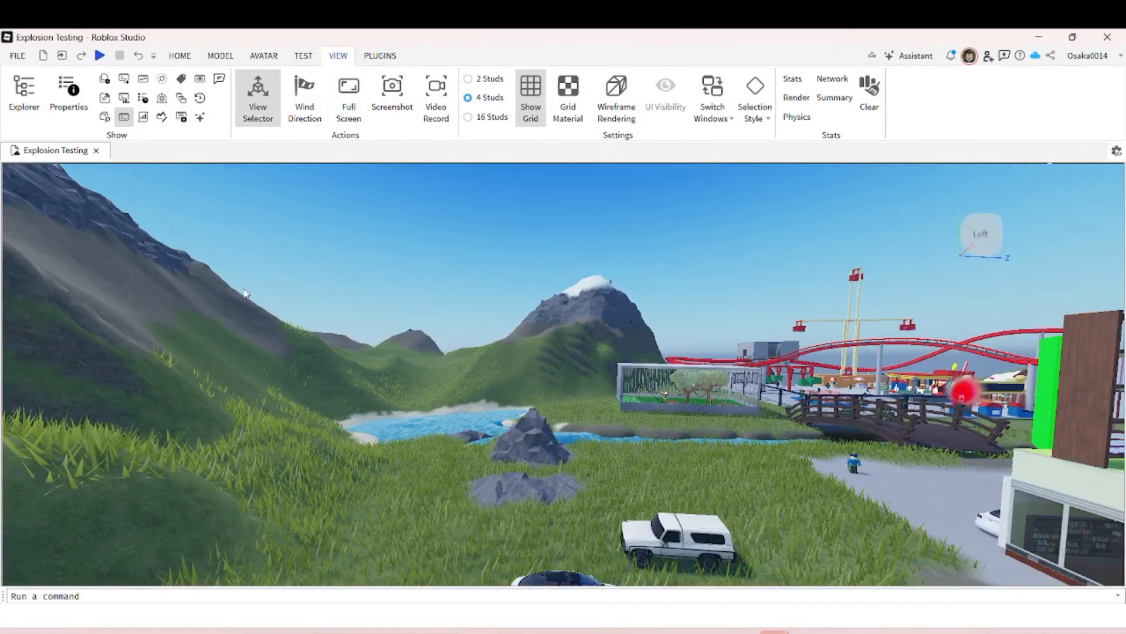
Examine the mountain terrain in full-screen mode and return to the normal window
{"action": "left_click", "coordinate": [348, 100]}
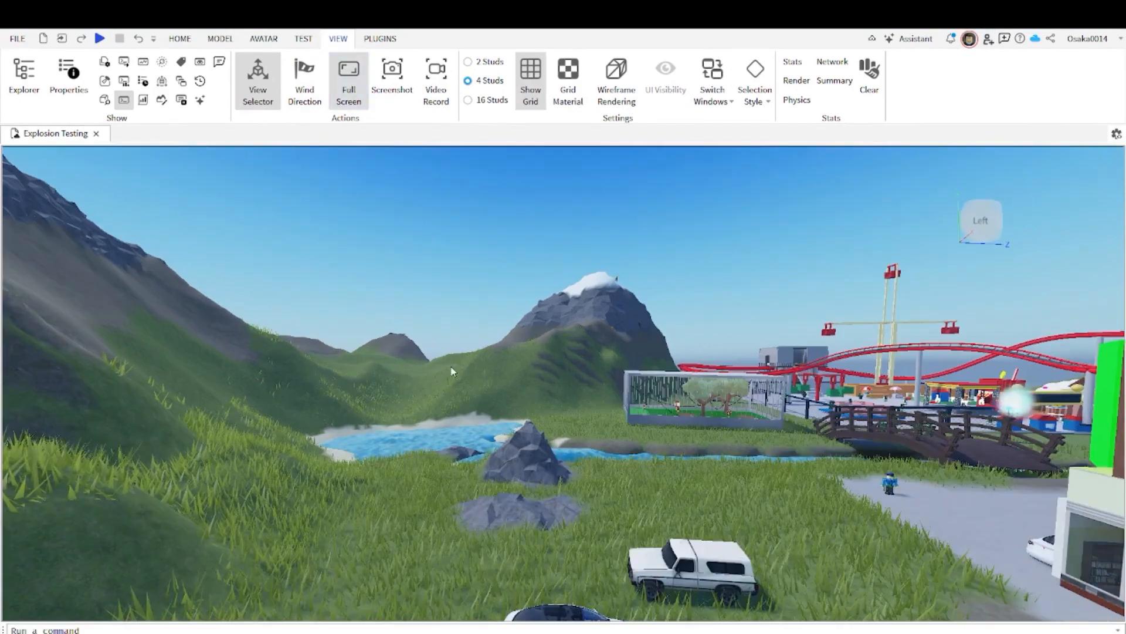
{"action": "scroll", "coordinate": [467, 342], "scroll_direction": "up", "scroll_amount": 3}
{"action": "scroll", "coordinate": [468, 342], "scroll_direction": "down", "scroll_amount": 3}
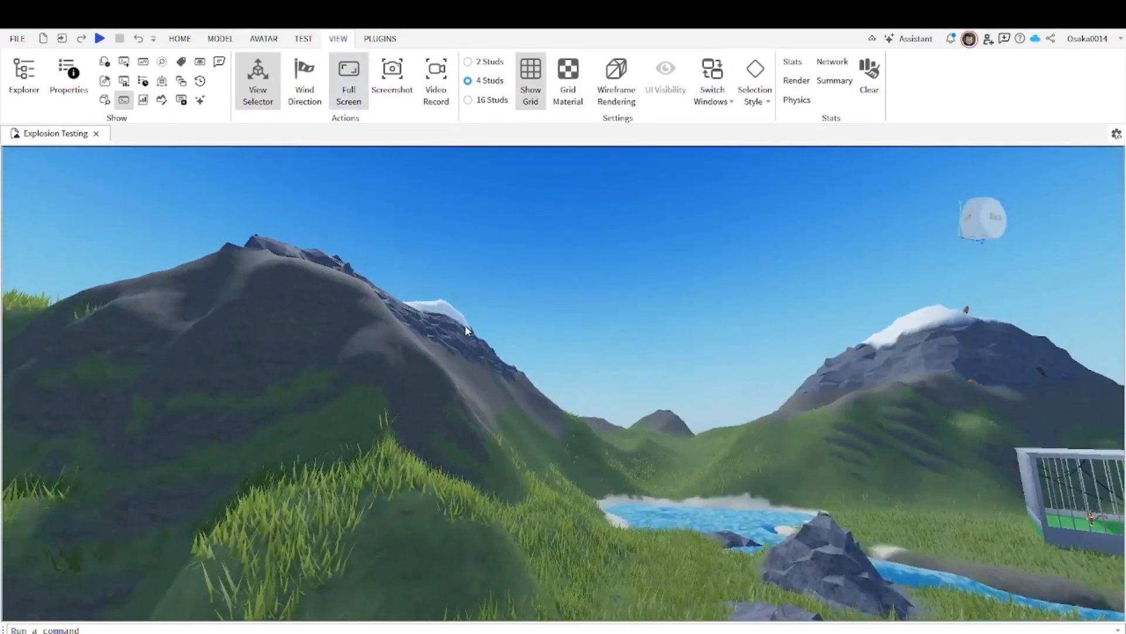
{"action": "left_click", "coordinate": [363, 88]}
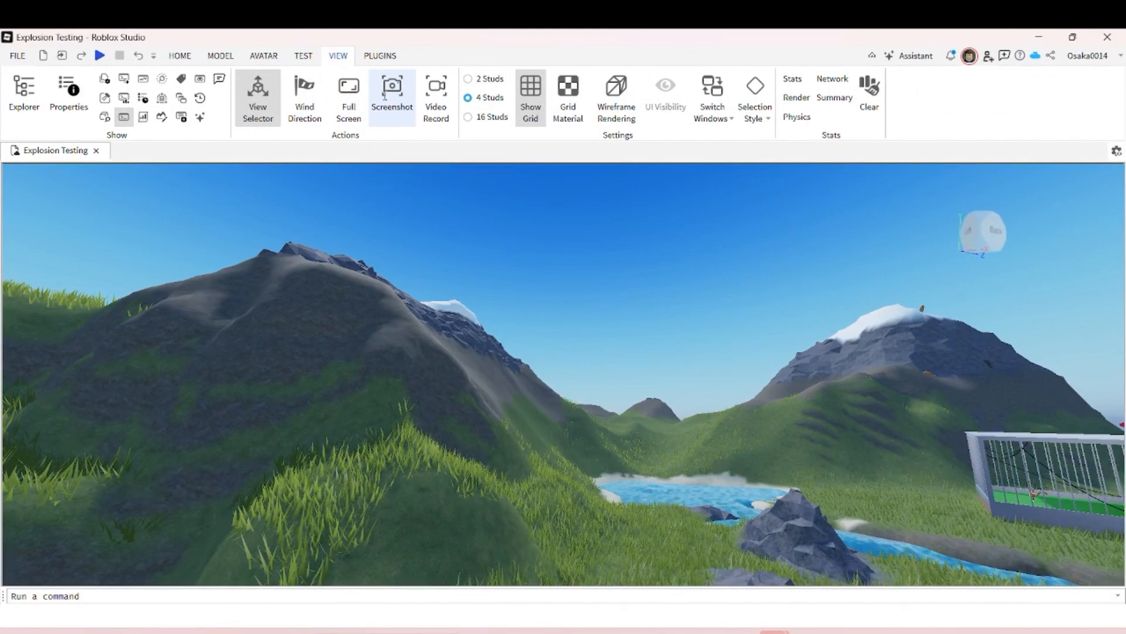
Start a video recording of the viewport while looking around the scene
{"action": "right_click_drag", "start_coordinate": [446, 304], "coordinate": [446, 304]}
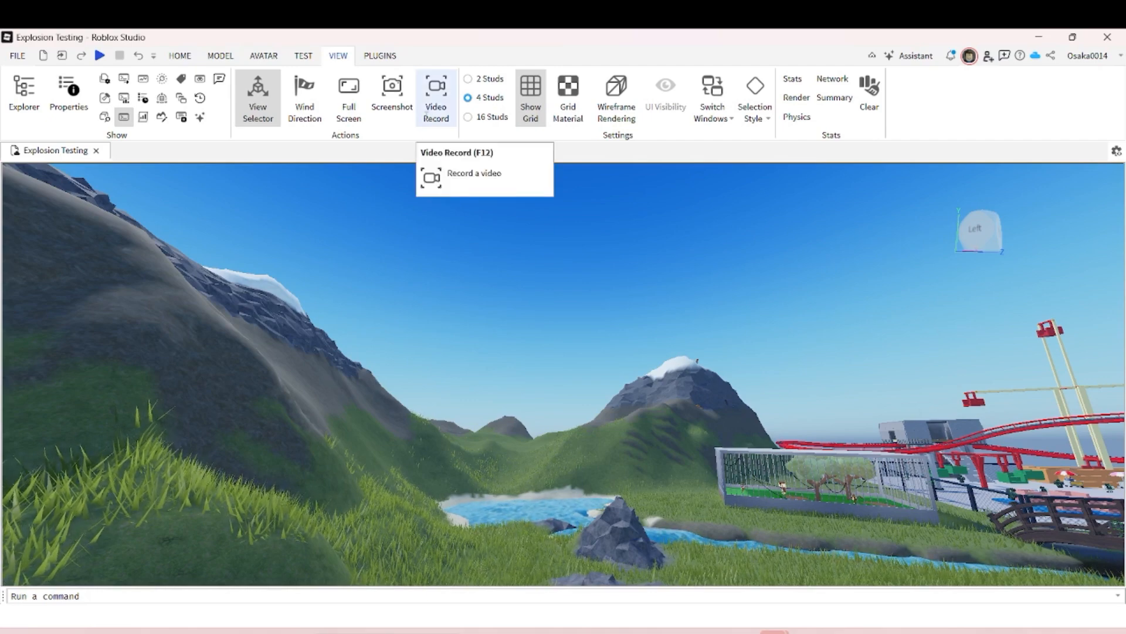
{"action": "left_click", "coordinate": [436, 97]}
{"action": "mouse_move", "coordinate": [408, 252]}
{"action": "right_mouse_down"}
{"action": "mouse_move", "coordinate": [437, 257]}
{"action": "mouse_move", "coordinate": [410, 252]}
{"action": "right_mouse_up"}
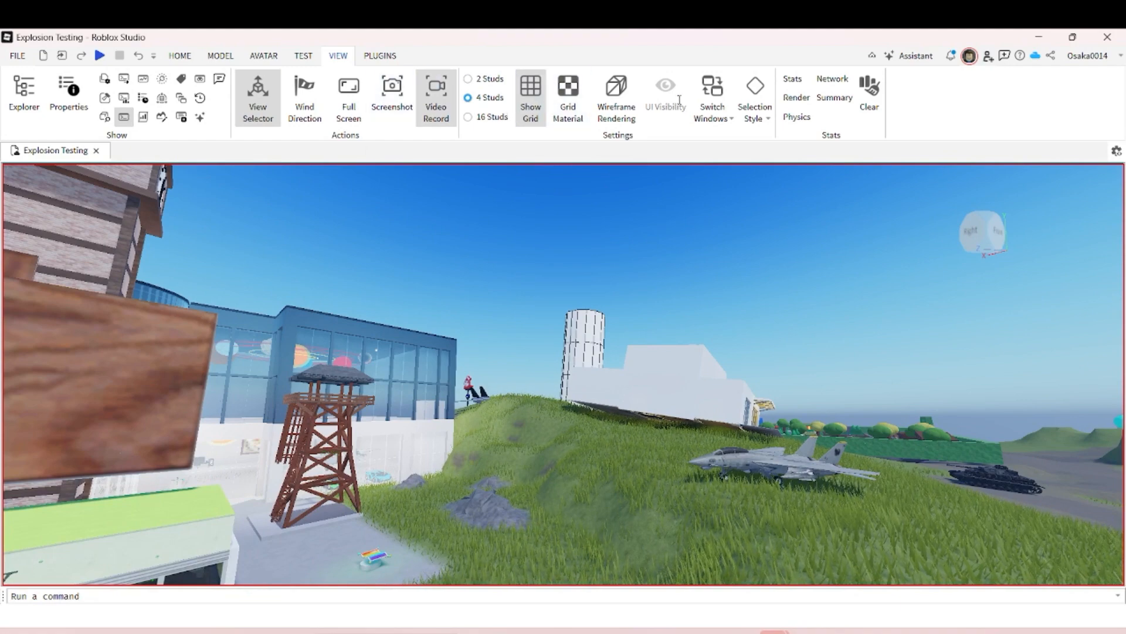
Hide the grid, select the book library building in the scene, and show the grid again
{"action": "left_click", "coordinate": [534, 114]}
{"action": "right_click_drag", "start_coordinate": [519, 230], "coordinate": [579, 222]}
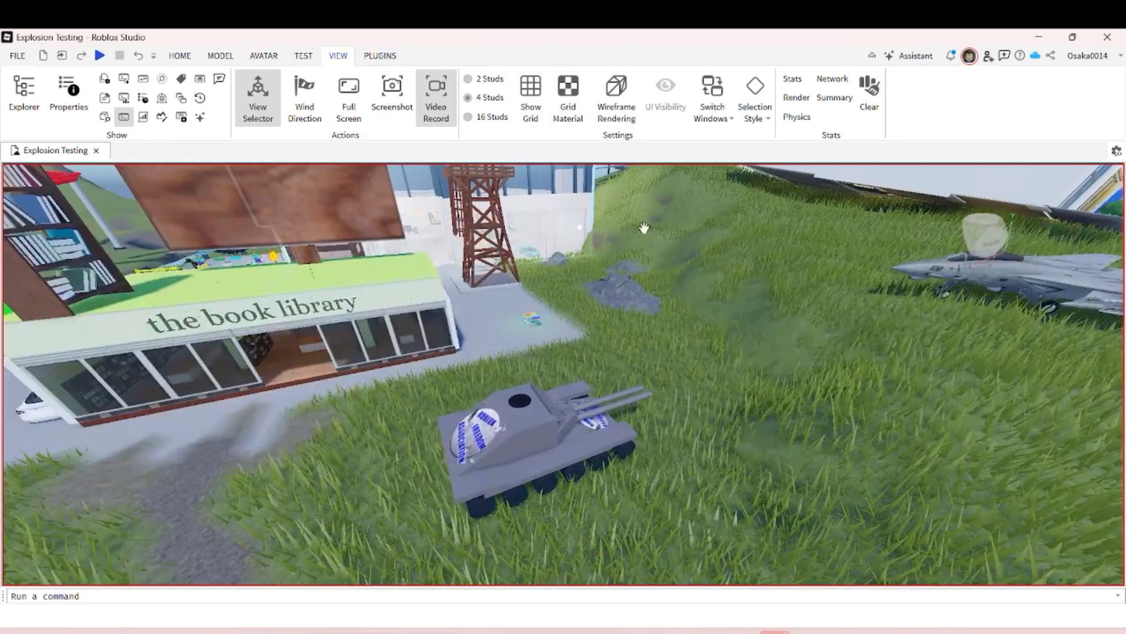
{"action": "right_click_drag", "start_coordinate": [665, 229], "coordinate": [682, 233]}
{"action": "left_click", "coordinate": [681, 236]}
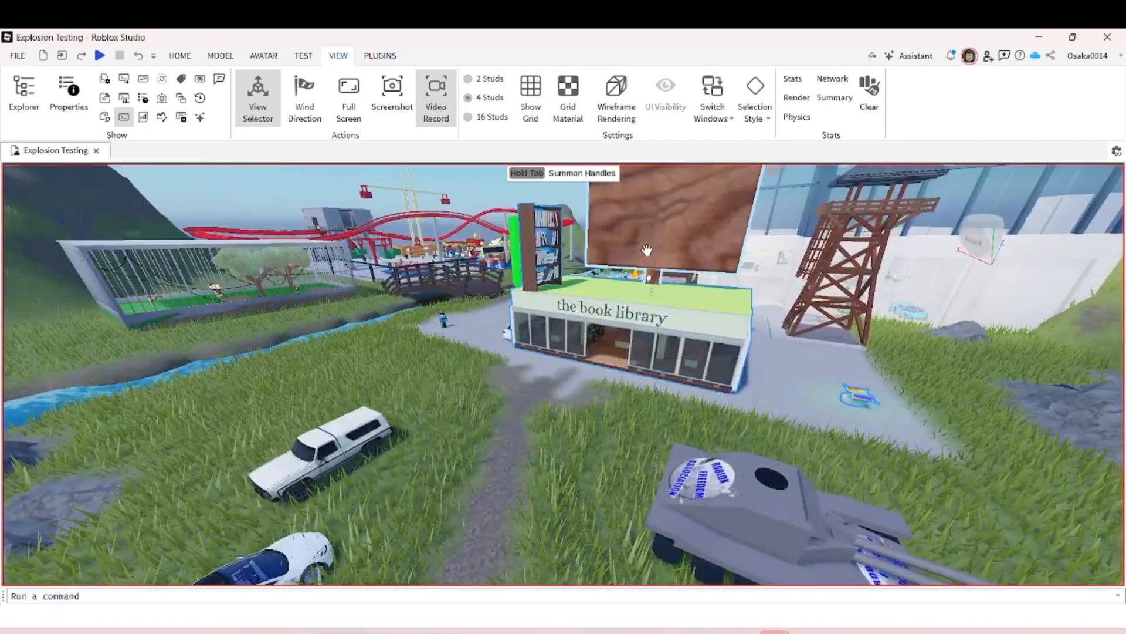
{"action": "left_click", "coordinate": [531, 97]}
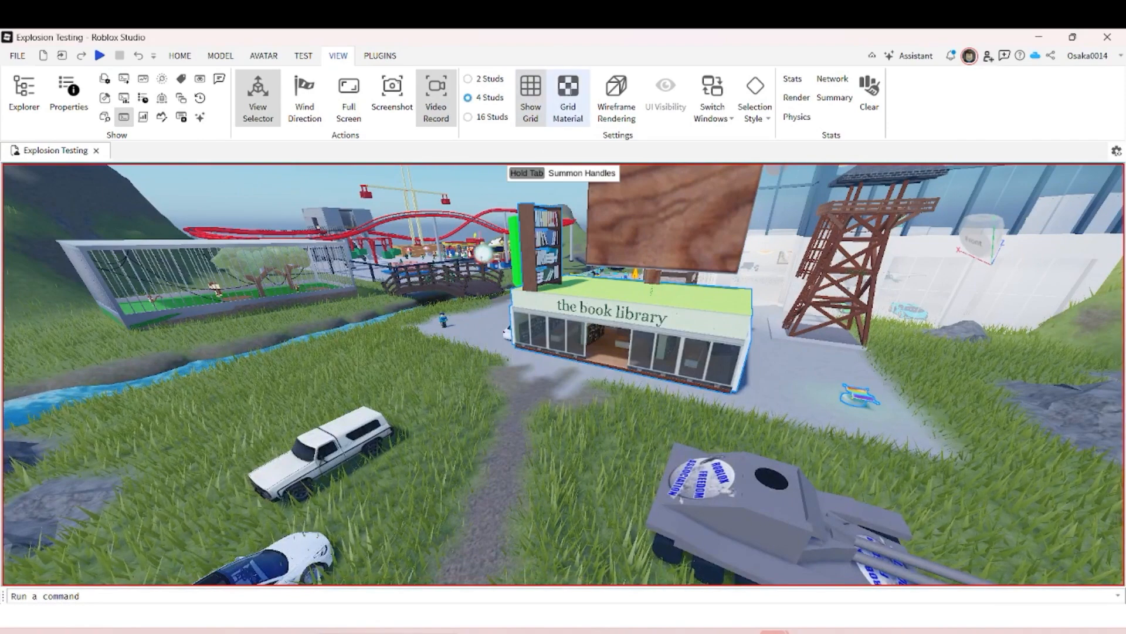
Inspect the vehicles and book library in wireframe rendering, and restore normal rendering
{"action": "left_click", "coordinate": [616, 94]}
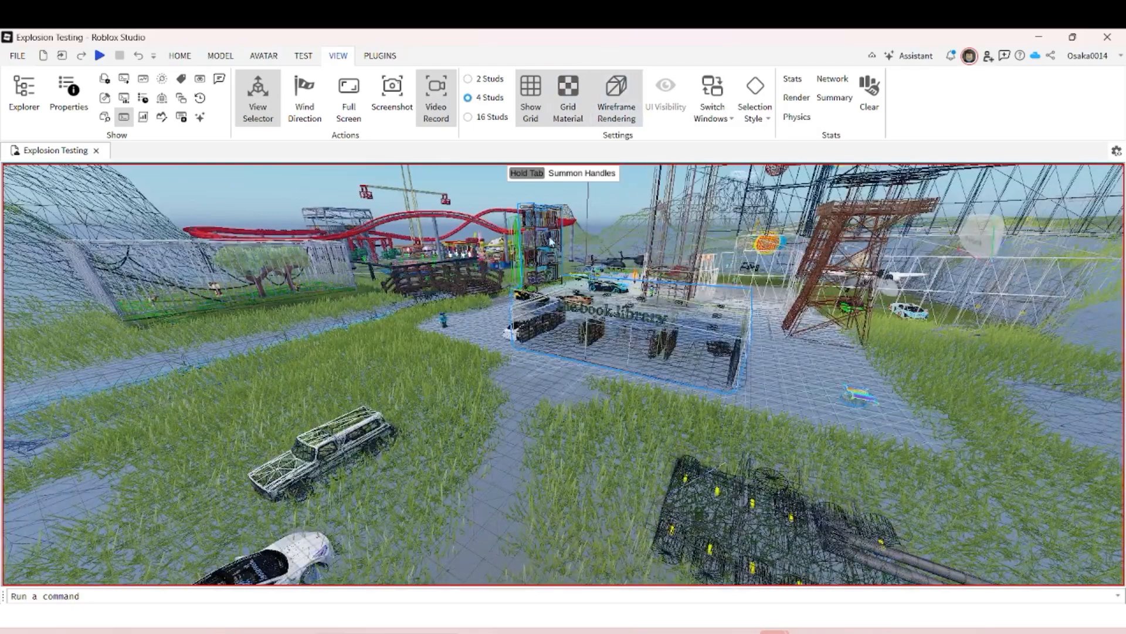
{"action": "right_click_drag", "start_coordinate": [523, 359], "coordinate": [523, 373]}
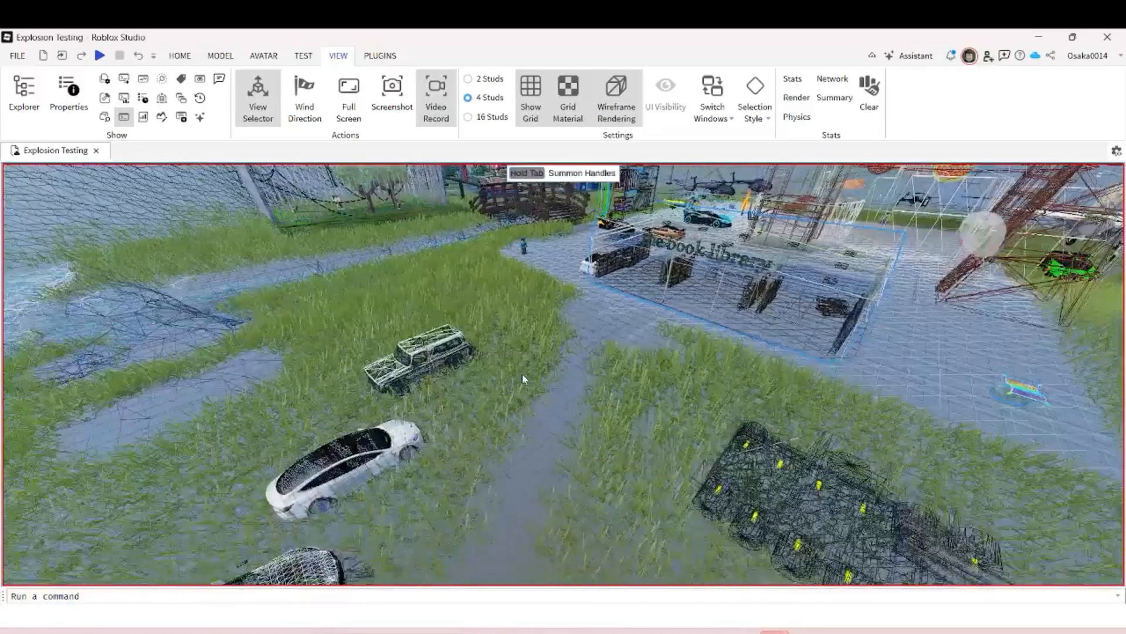
{"action": "left_click", "coordinate": [617, 93]}
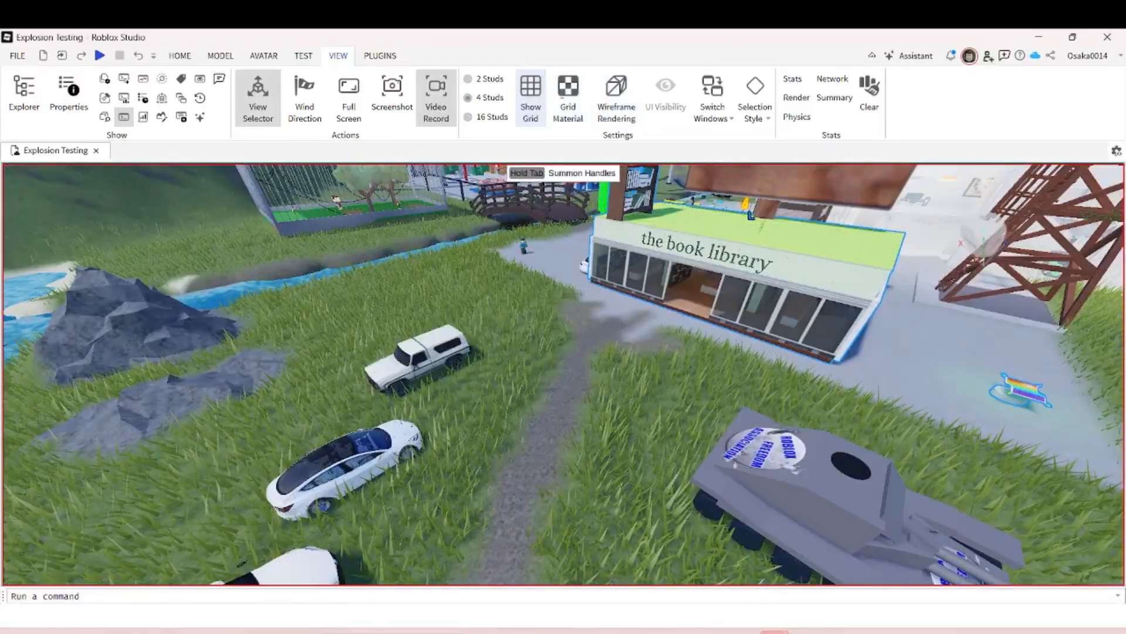
Enable the grid material to check its effect on the scene, and disable it again
{"action": "left_click", "coordinate": [568, 94]}
{"action": "right_click_drag", "start_coordinate": [596, 227], "coordinate": [595, 220]}
{"action": "left_click", "coordinate": [567, 94]}
Display the grid to check it against the terrain, clear the building selection, and hide the grid
{"action": "left_click", "coordinate": [529, 98]}
{"action": "right_click_drag", "start_coordinate": [525, 262], "coordinate": [525, 324]}
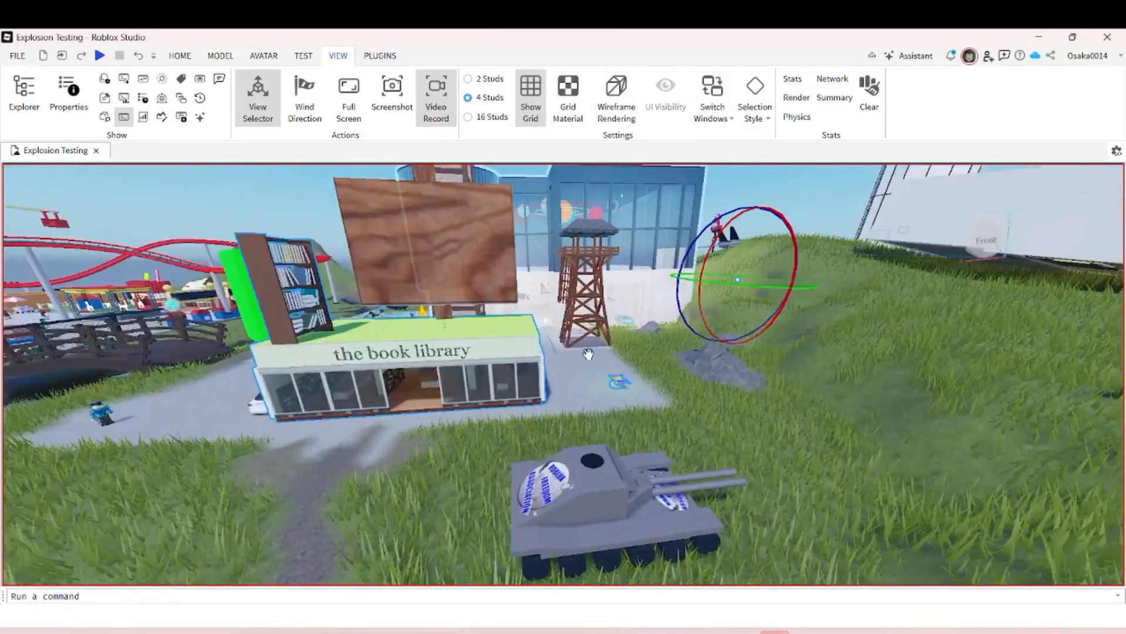
{"action": "left_click", "coordinate": [642, 353]}
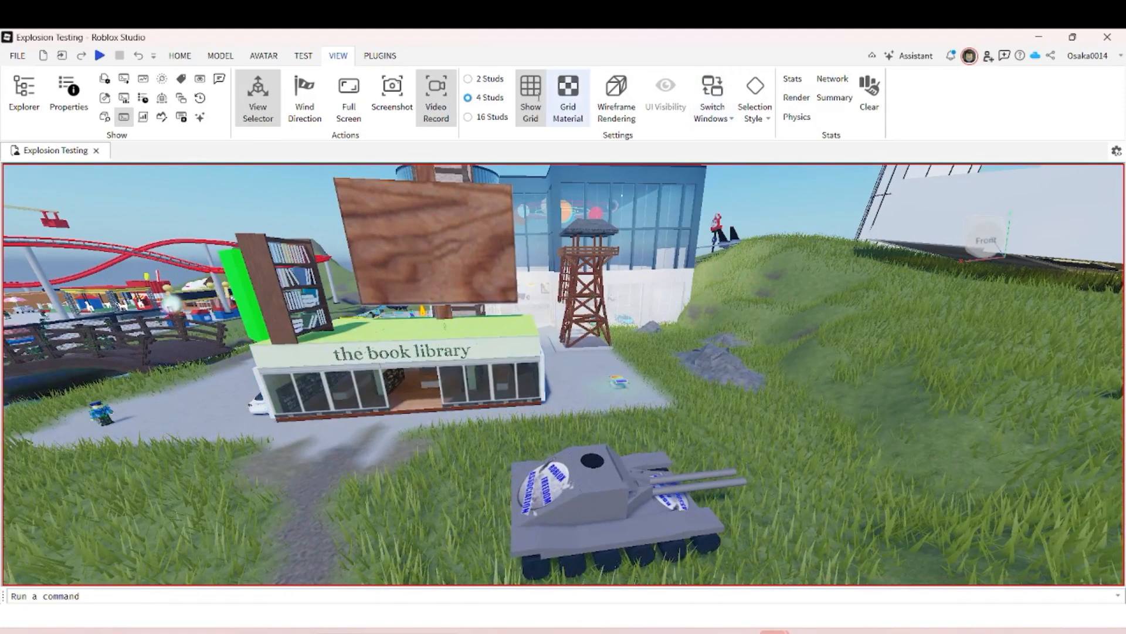
{"action": "left_click", "coordinate": [539, 95]}
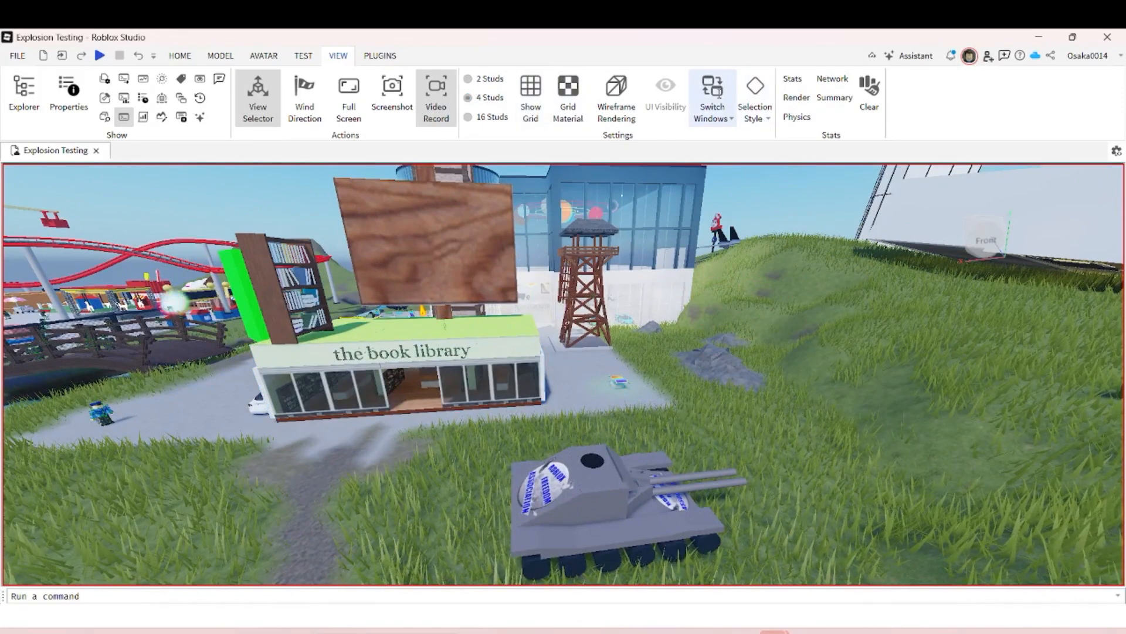
Review the switchable windows and the selection style options without changing either
{"action": "left_click", "coordinate": [721, 121]}
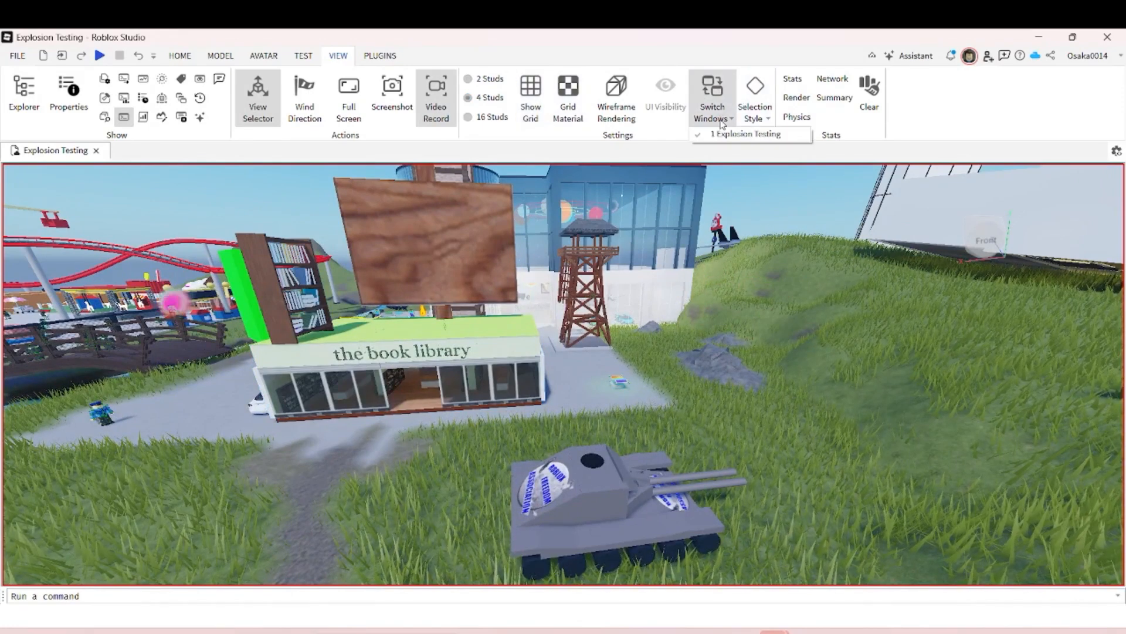
{"action": "left_click", "coordinate": [721, 120]}
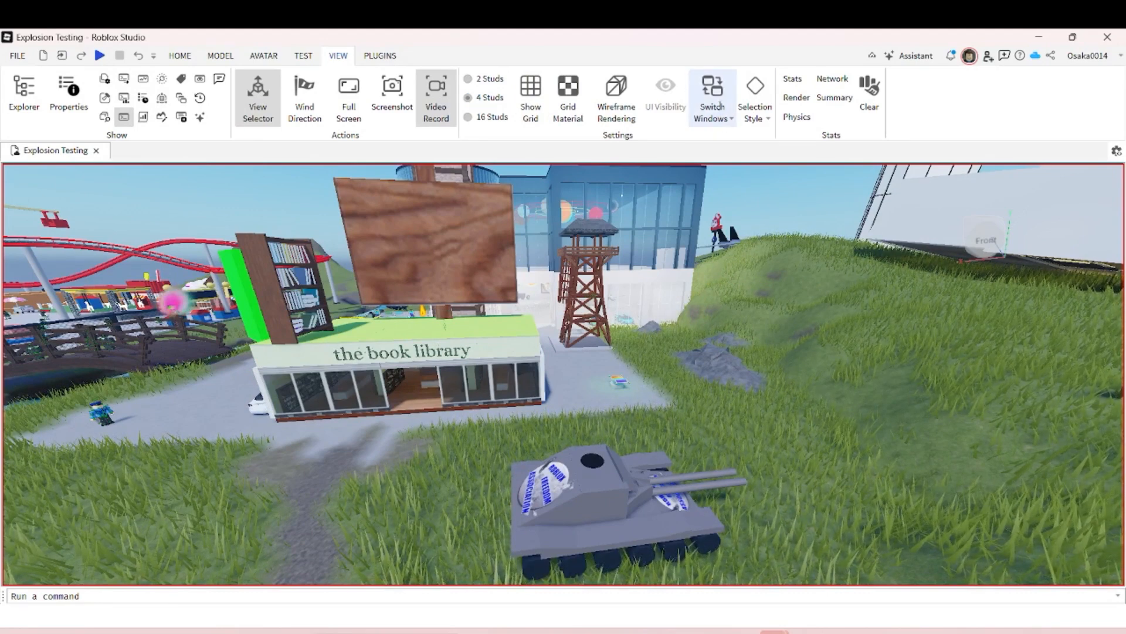
{"action": "left_click", "coordinate": [760, 119]}
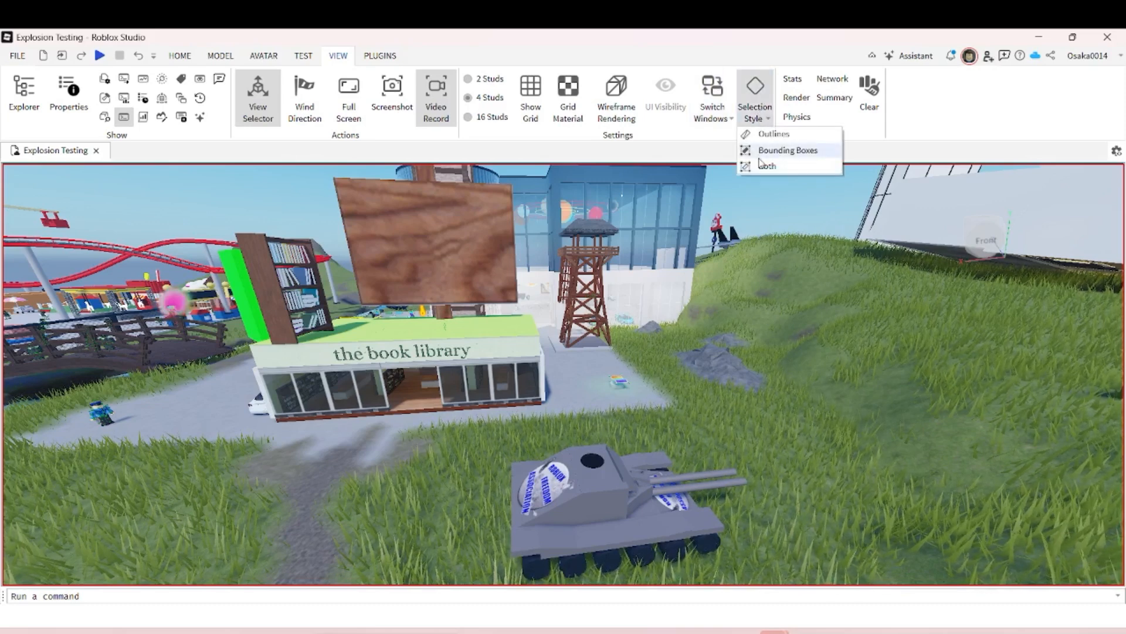
{"action": "left_click", "coordinate": [754, 113]}
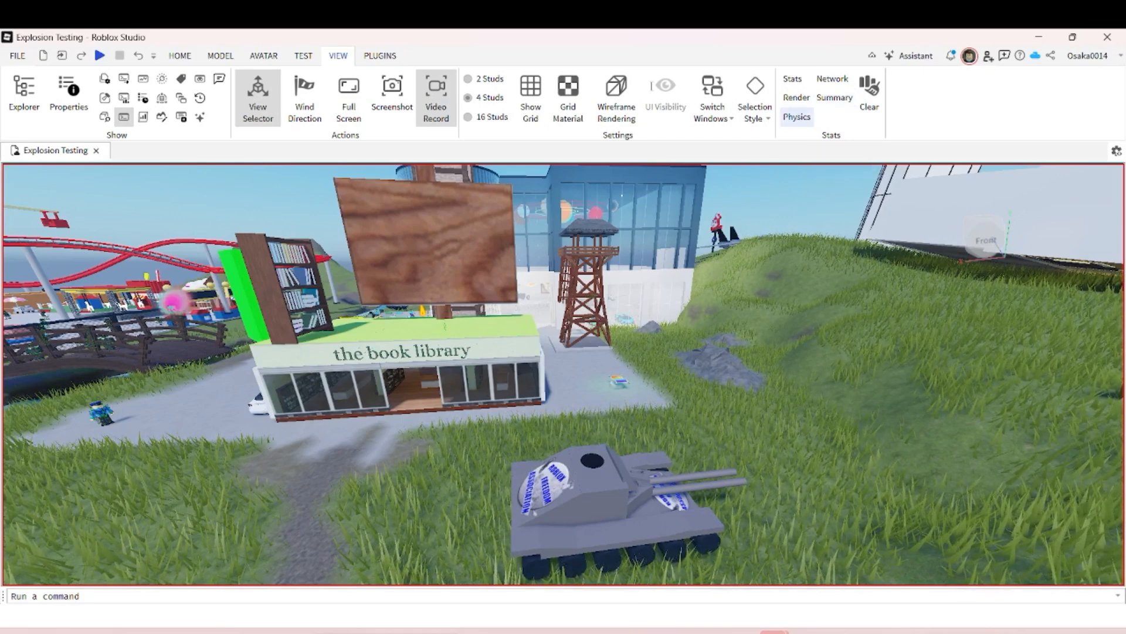
Look over the available plugin, audio discovery and localization tools
{"action": "left_click", "coordinate": [380, 56]}
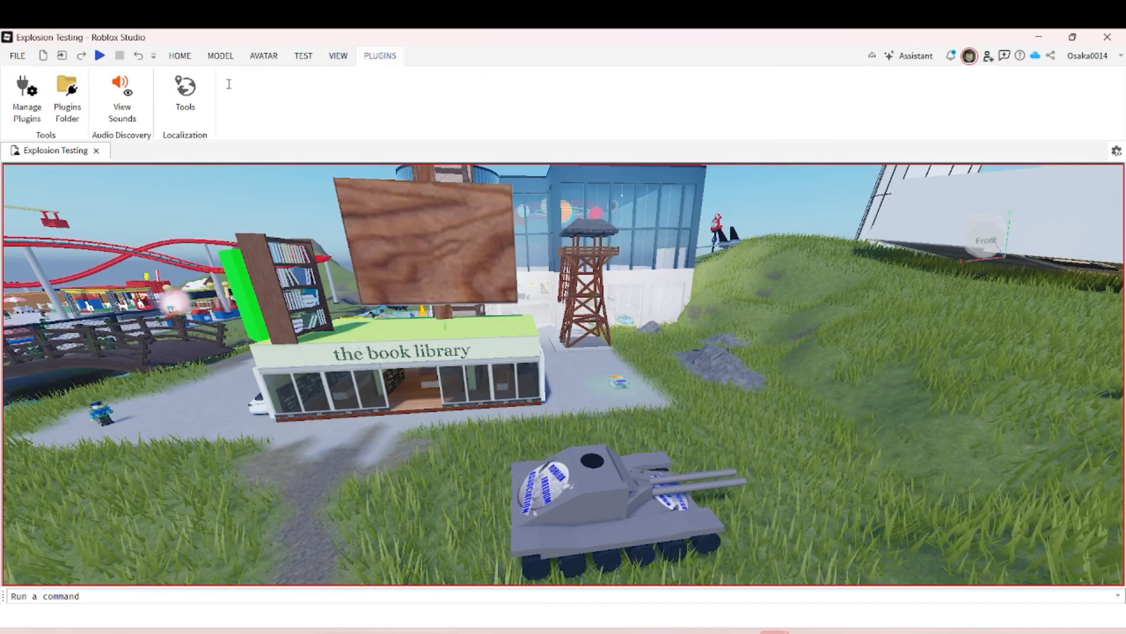